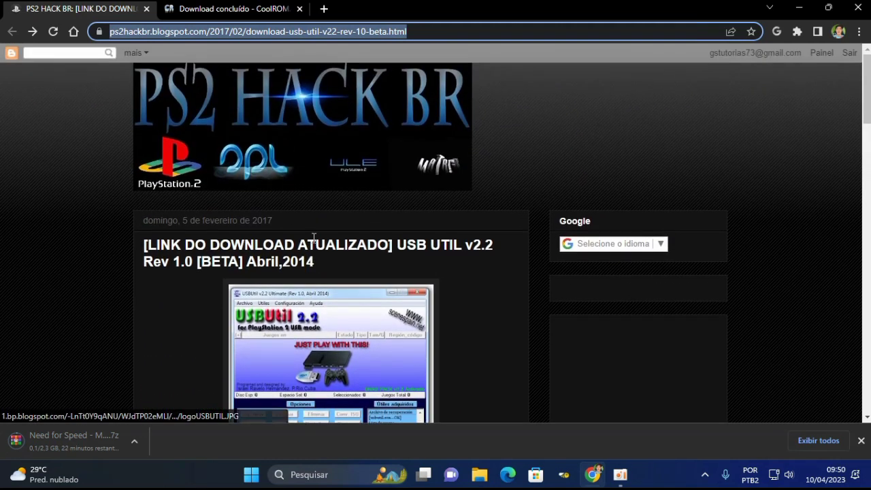
Extract the USBUTIL v2.2 rev1.0 archive in the Downloads folder into a folder of the same name.
{"action": "scroll", "coordinate": [313, 241], "scroll_direction": "down", "scroll_amount": 4}
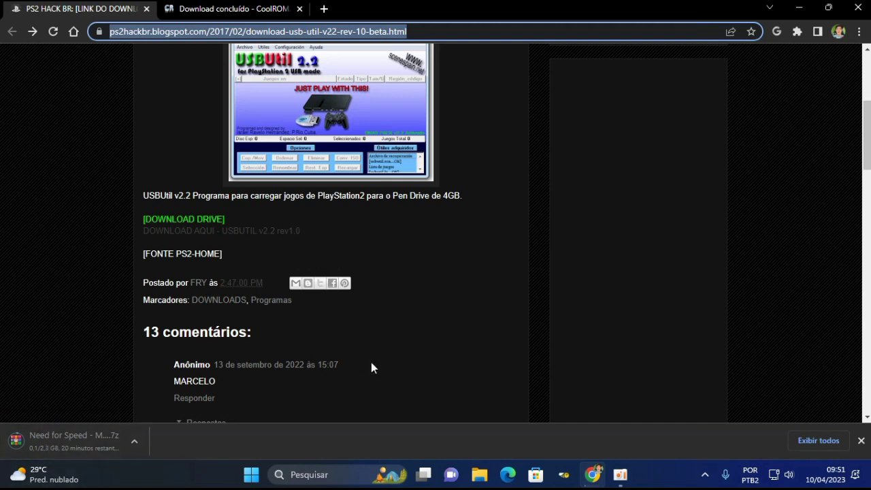
{"action": "left_click", "coordinate": [480, 475]}
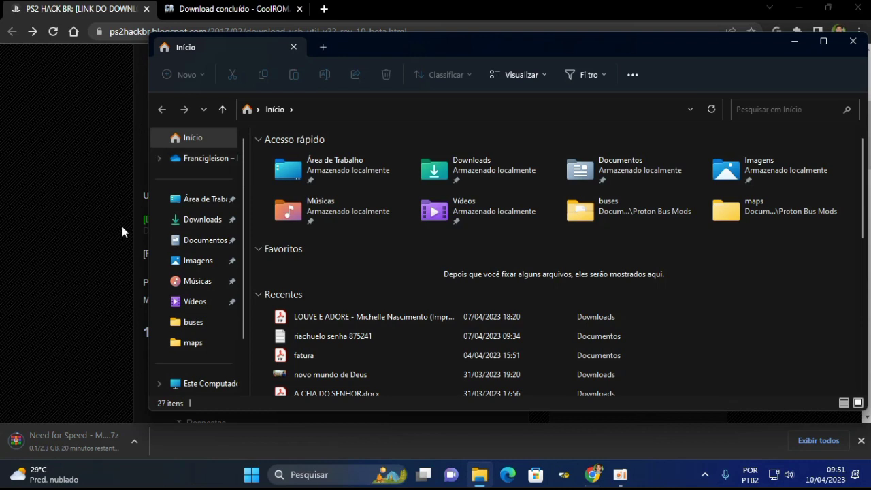
{"action": "left_click", "coordinate": [206, 222]}
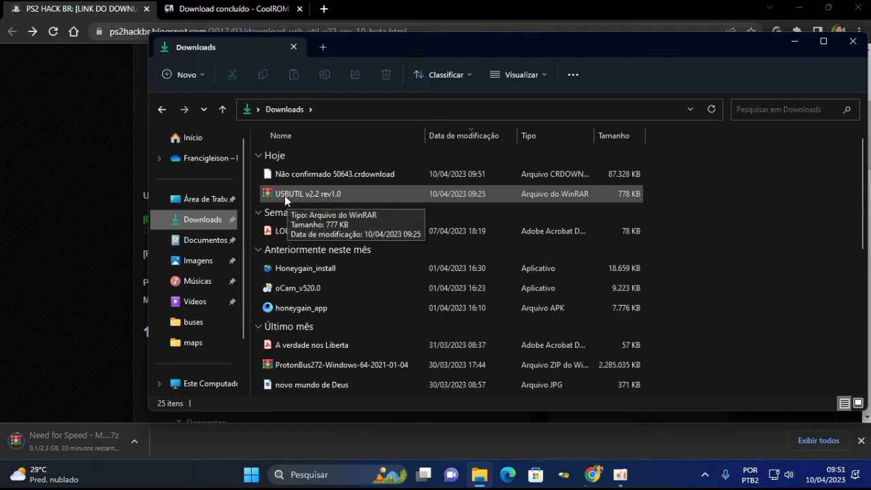
{"action": "right_click", "coordinate": [281, 194]}
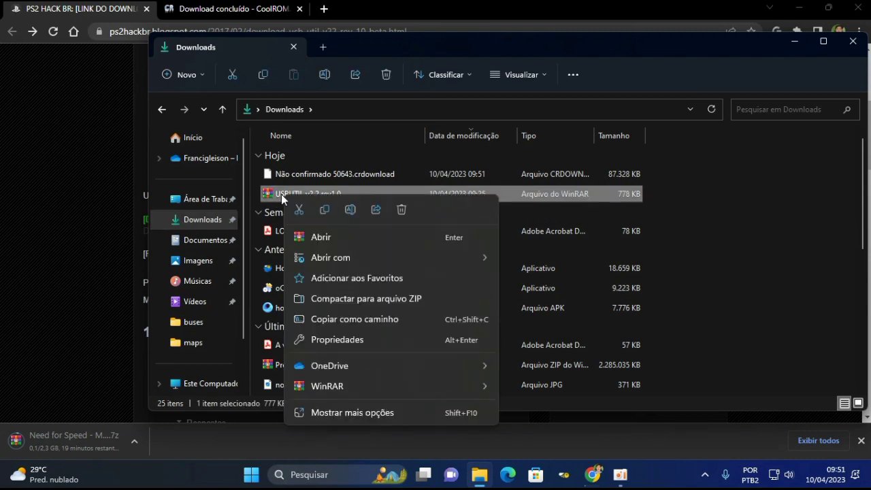
{"action": "mouse_move", "coordinate": [365, 385]}
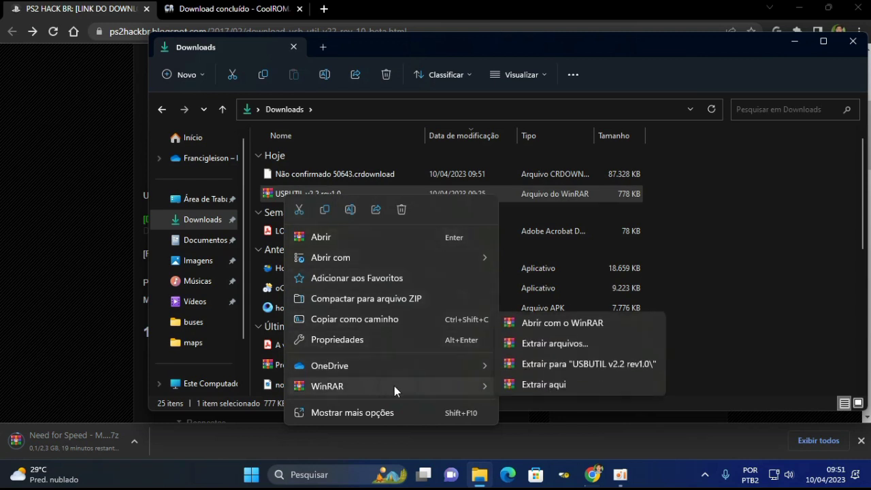
{"action": "left_click", "coordinate": [564, 361]}
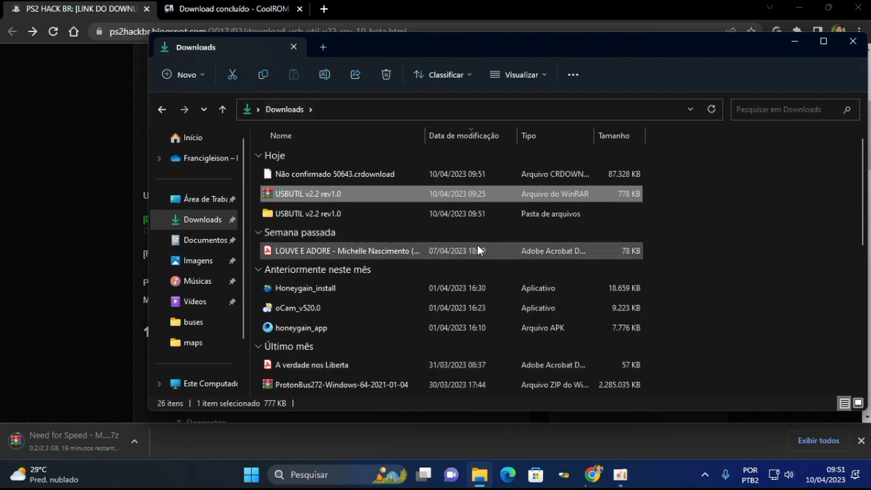
Move the extracted USBUTIL v2.2 rev1.0 folder from Downloads to the desktop.
{"action": "right_click", "coordinate": [430, 213]}
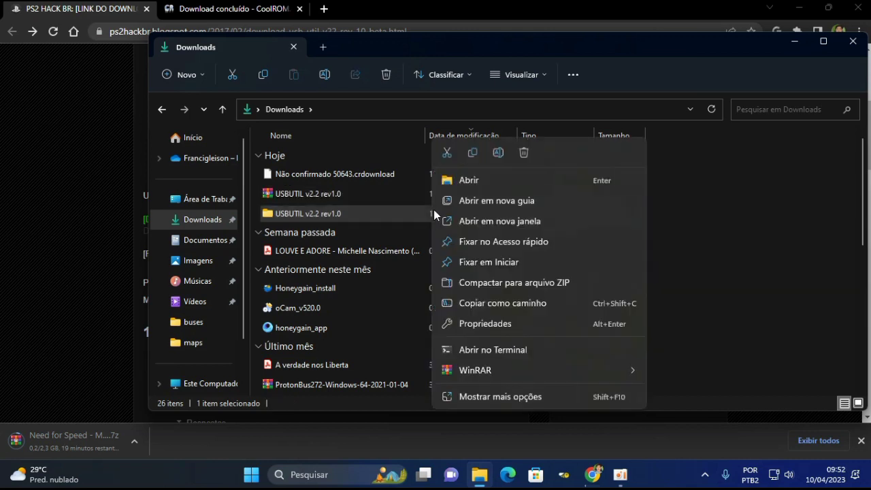
{"action": "left_click", "coordinate": [448, 154]}
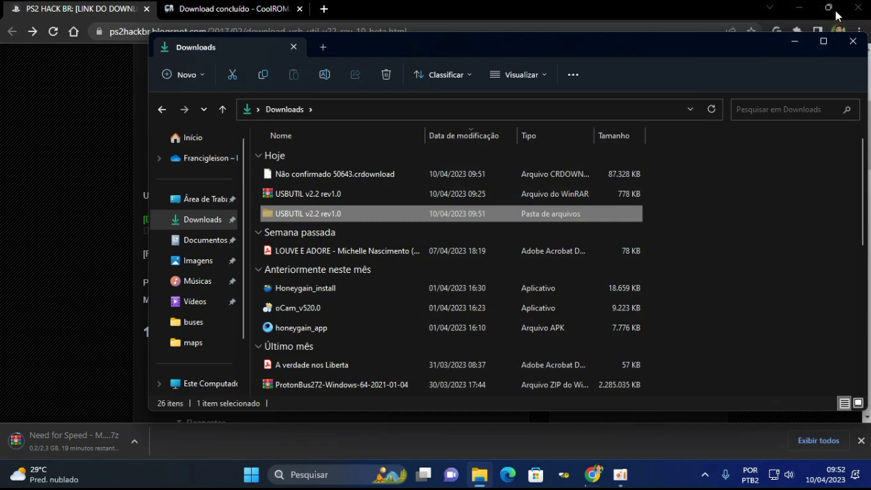
{"action": "left_click", "coordinate": [802, 10]}
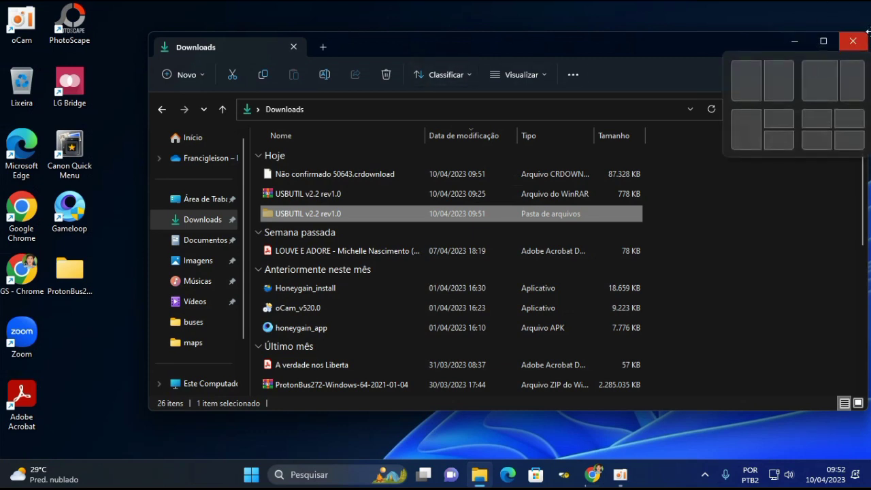
{"action": "left_click", "coordinate": [793, 42]}
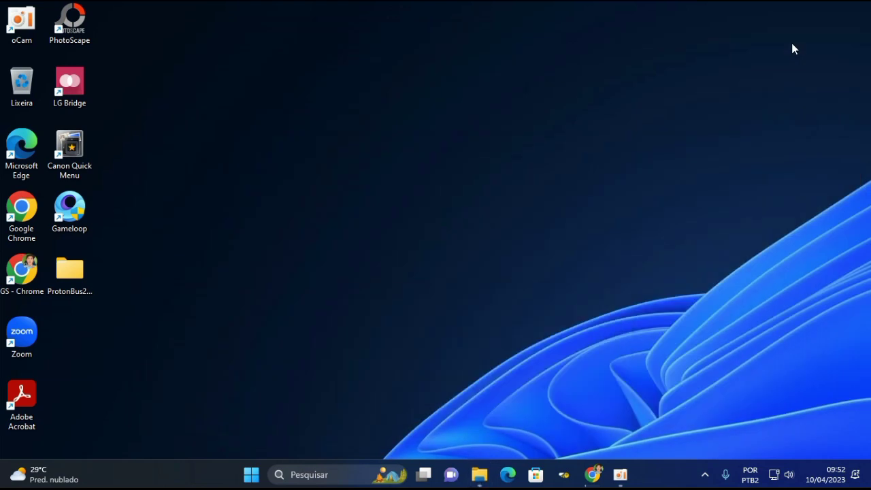
{"action": "right_click", "coordinate": [132, 61]}
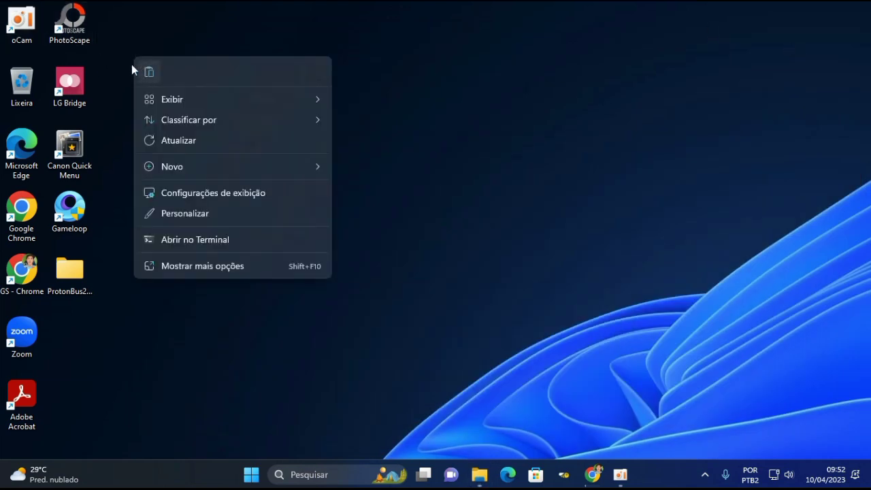
{"action": "left_click", "coordinate": [150, 72]}
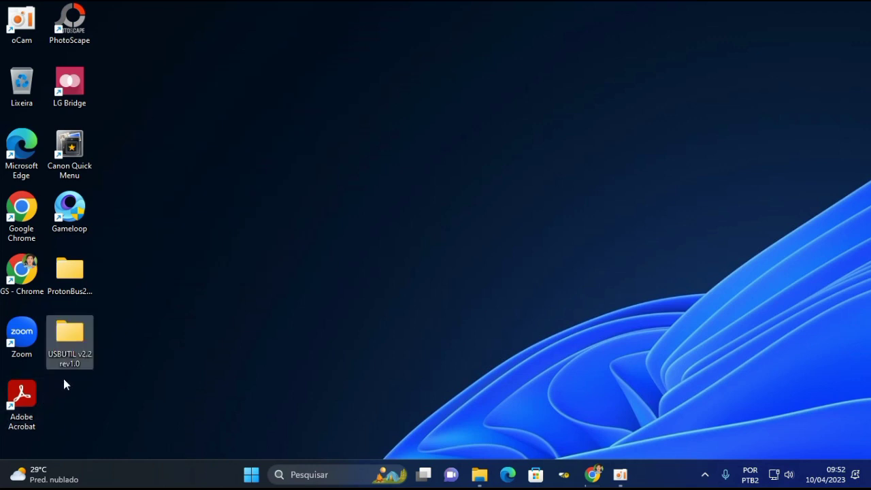
Launch the USBUtil v2.2 rev1.0 application from the inner USBUTIL v2.2 rev1.0 folder on the desktop.
{"action": "double_click", "coordinate": [69, 337]}
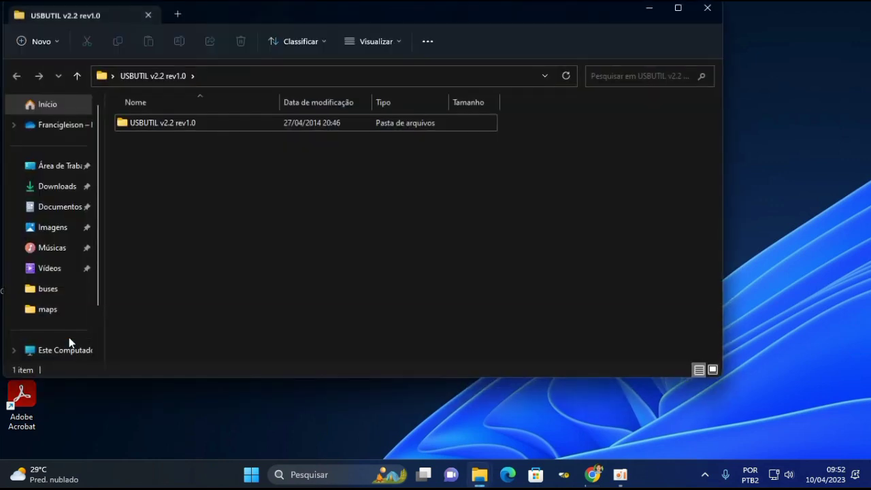
{"action": "double_click", "coordinate": [154, 125]}
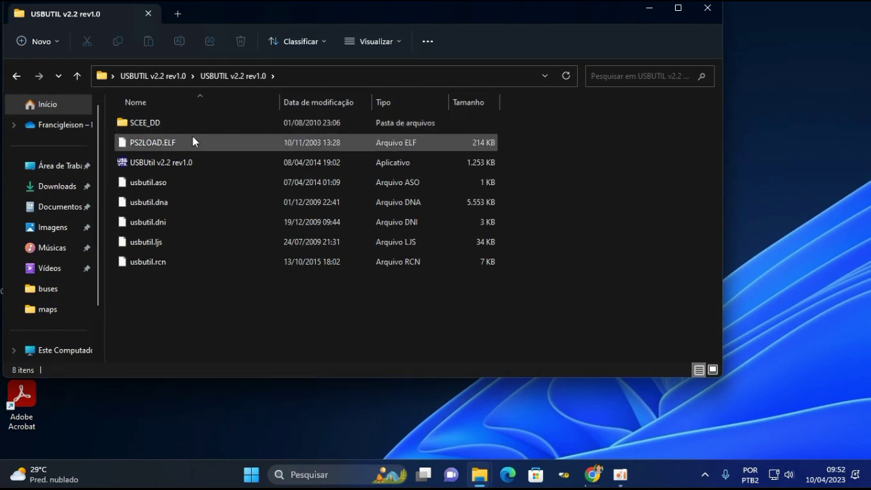
{"action": "left_click", "coordinate": [165, 167]}
{"action": "double_click", "coordinate": [164, 163]}
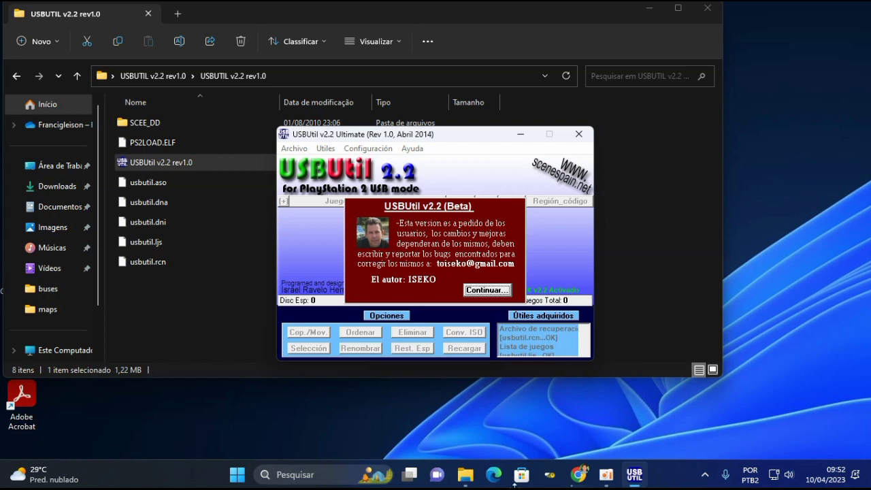
Move the Need for Speed - Most Wanted archive from the Downloads folder to the desktop.
{"action": "left_click", "coordinate": [574, 479]}
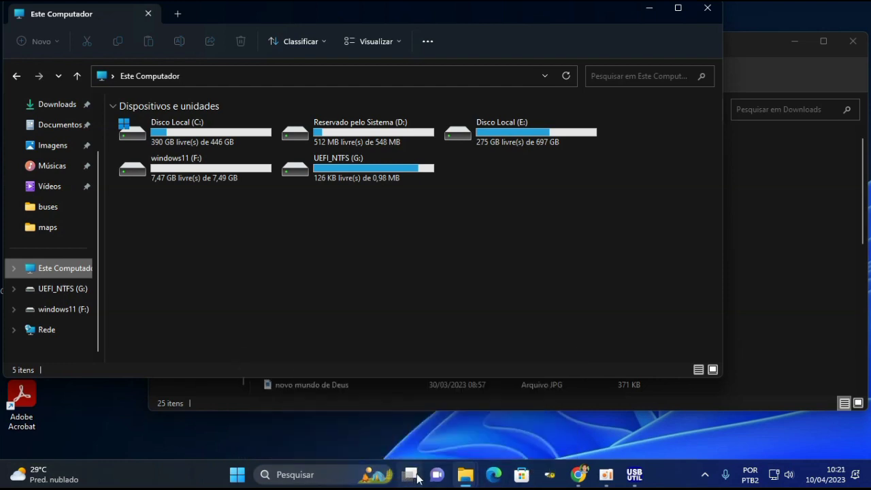
{"action": "mouse_move", "coordinate": [467, 480]}
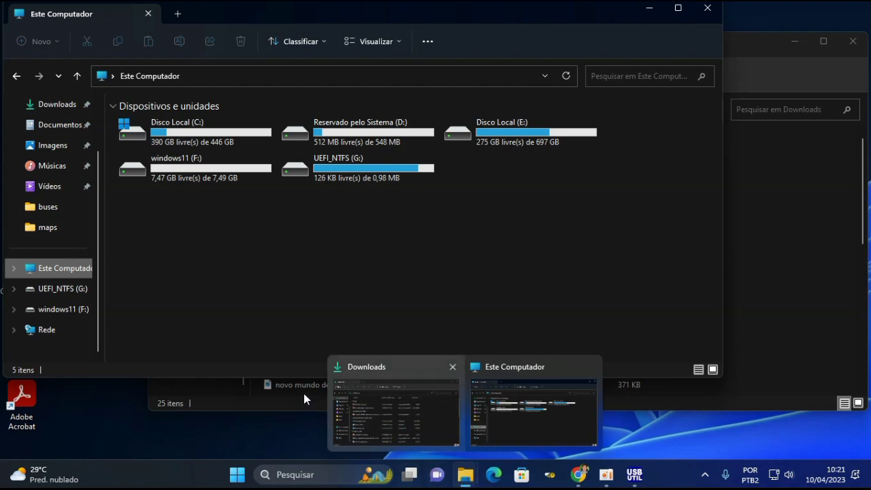
{"action": "left_click", "coordinate": [394, 429]}
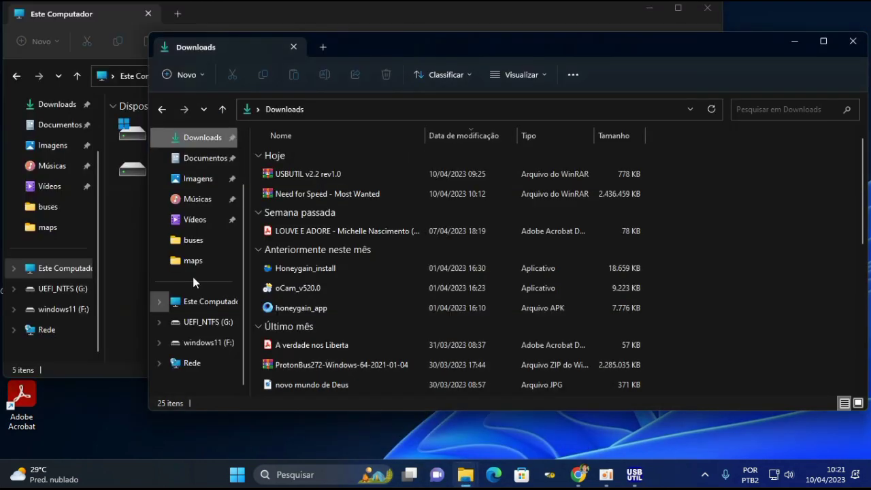
{"action": "right_click", "coordinate": [293, 193]}
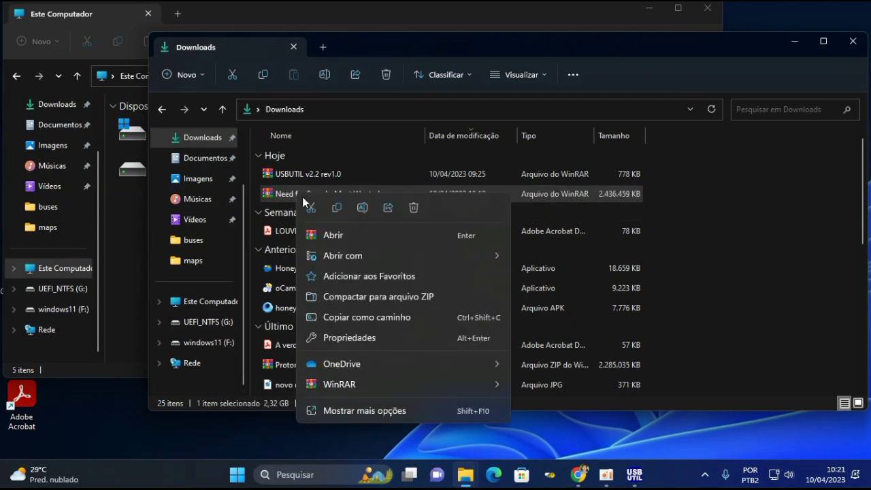
{"action": "left_click", "coordinate": [311, 207]}
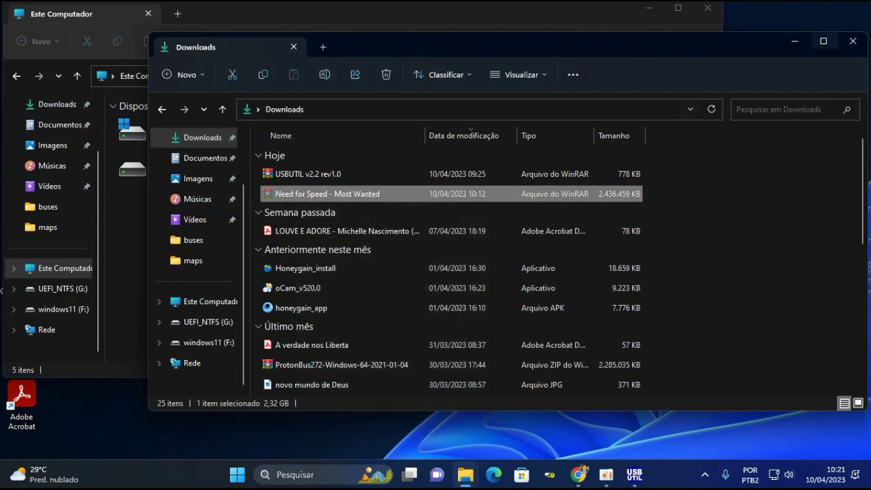
{"action": "left_click", "coordinate": [792, 44]}
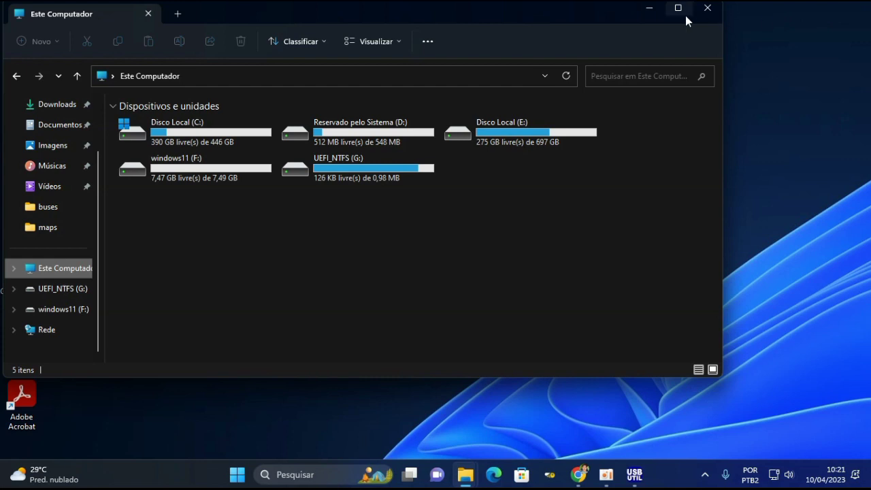
{"action": "left_click", "coordinate": [649, 9]}
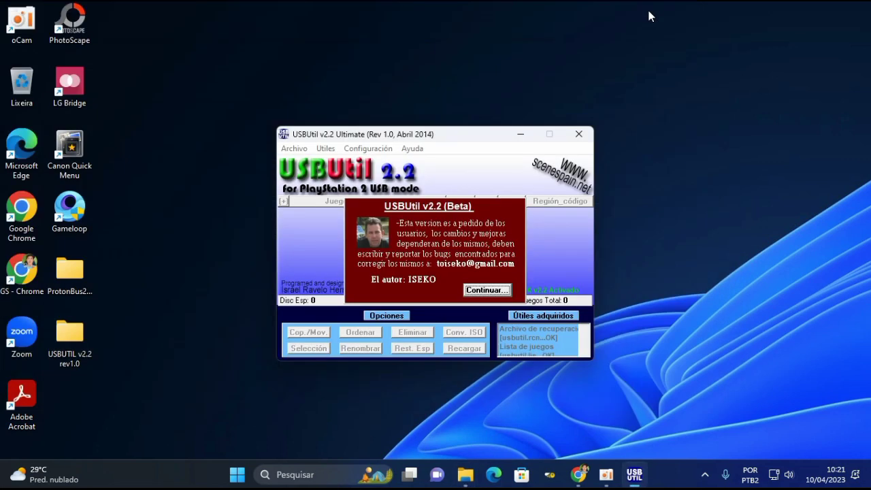
{"action": "right_click", "coordinate": [178, 72]}
{"action": "left_click", "coordinate": [196, 87]}
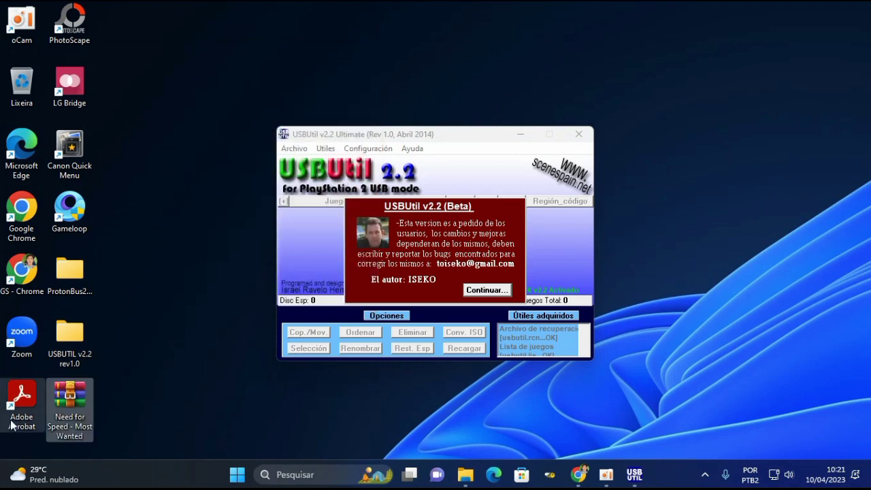
Extract the Need for Speed - Most Wanted archive into its own folder on the desktop, and delete the archive.
{"action": "right_click", "coordinate": [70, 403]}
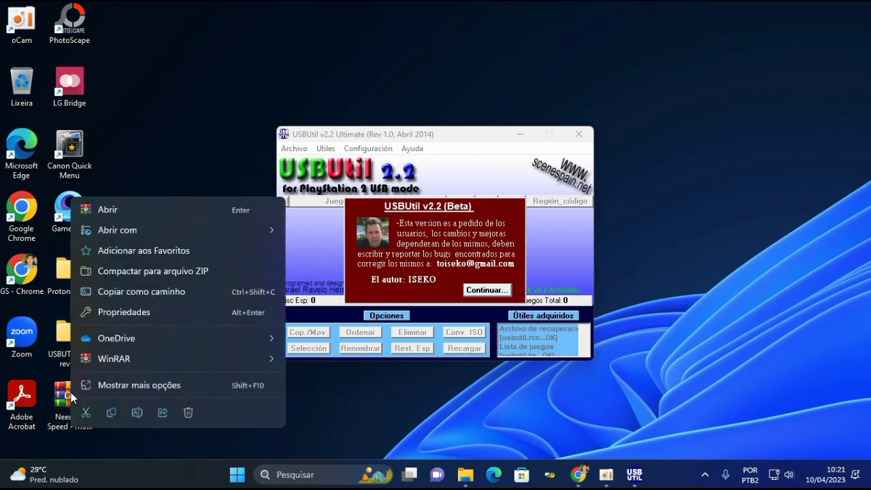
{"action": "mouse_move", "coordinate": [175, 358]}
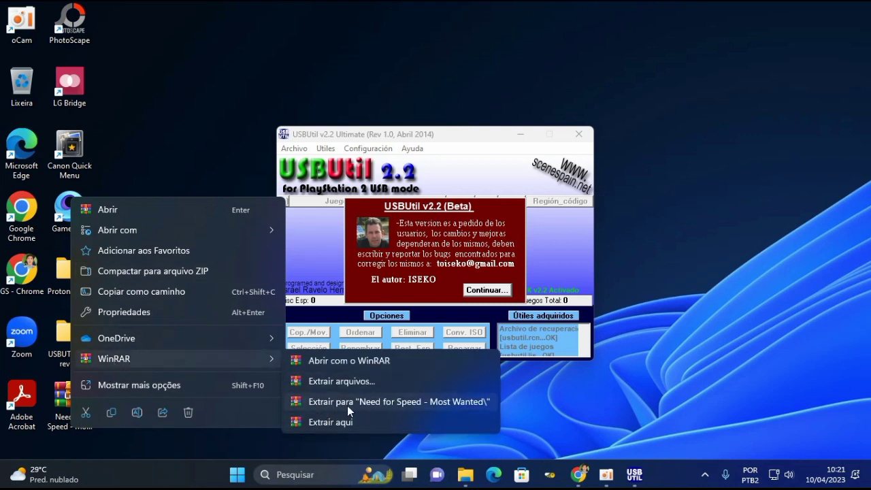
{"action": "left_click", "coordinate": [389, 404]}
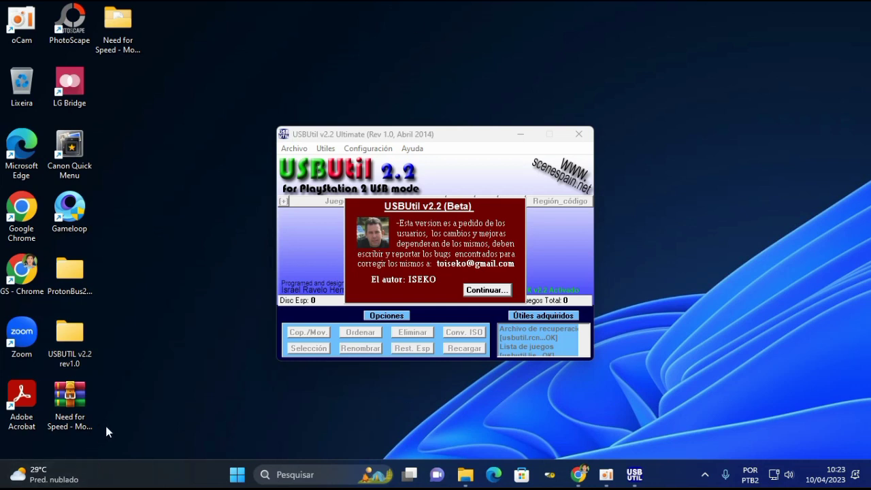
{"action": "right_click", "coordinate": [71, 406]}
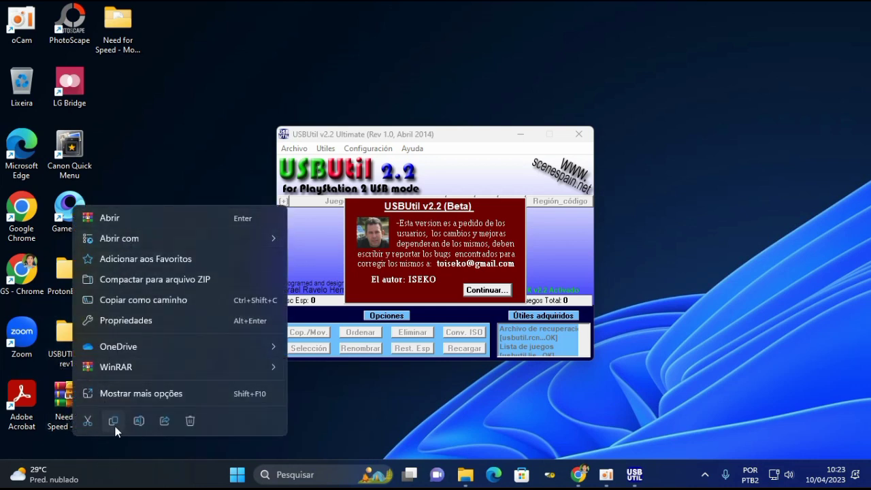
{"action": "left_click", "coordinate": [190, 423]}
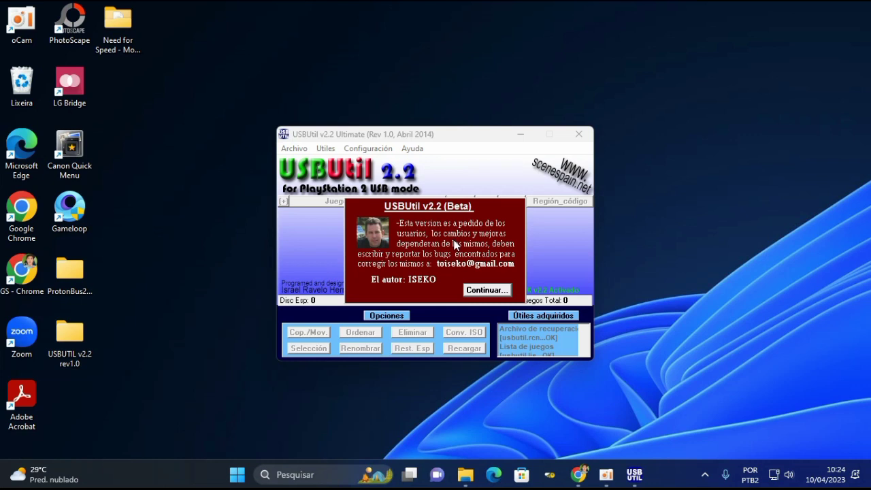
Dismiss the USBUtil beta notice and start creating a game from an ISO (Crear juego desde ISO).
{"action": "left_click", "coordinate": [485, 290]}
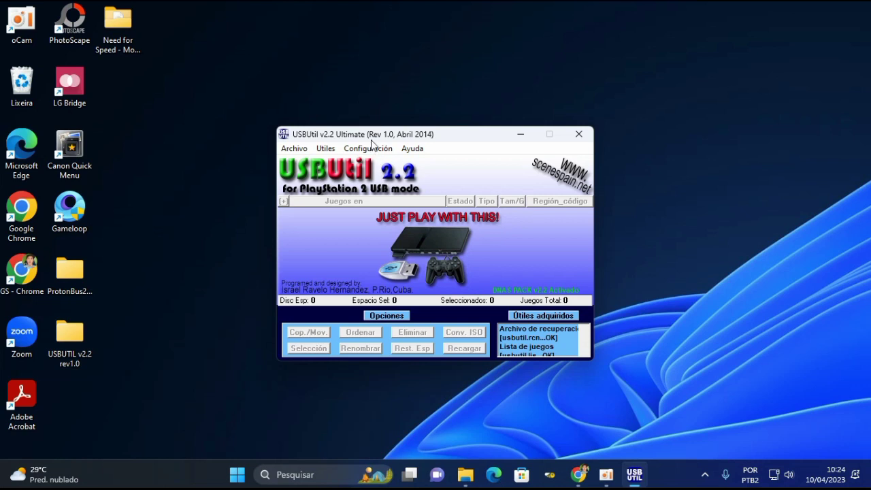
{"action": "left_click", "coordinate": [297, 151]}
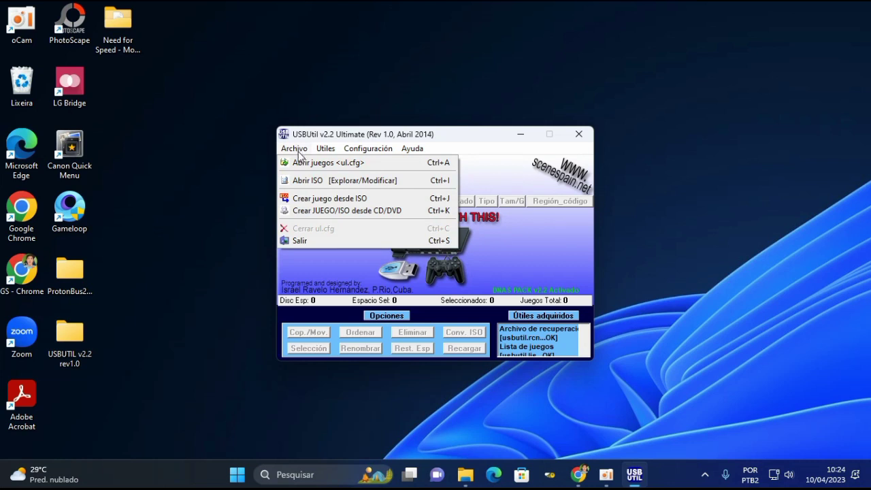
{"action": "left_click", "coordinate": [348, 198]}
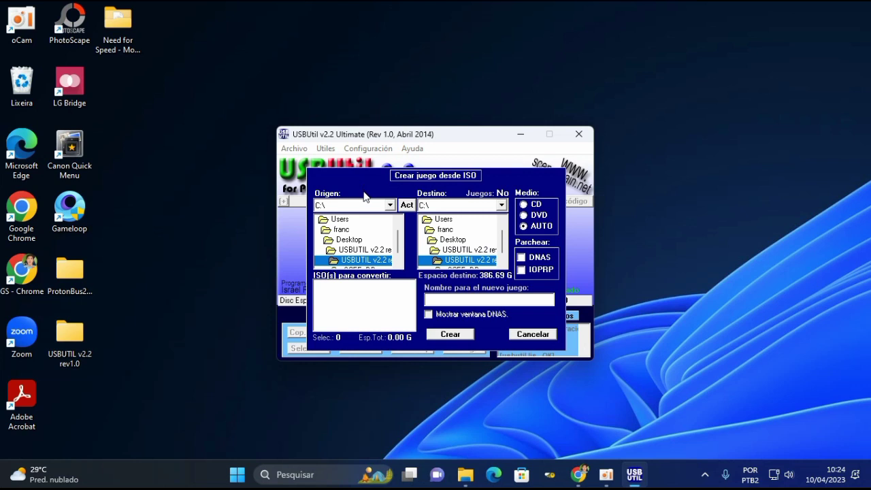
Open the Desktop folder as the source (Origen) location to list its subfolders.
{"action": "left_click", "coordinate": [355, 243]}
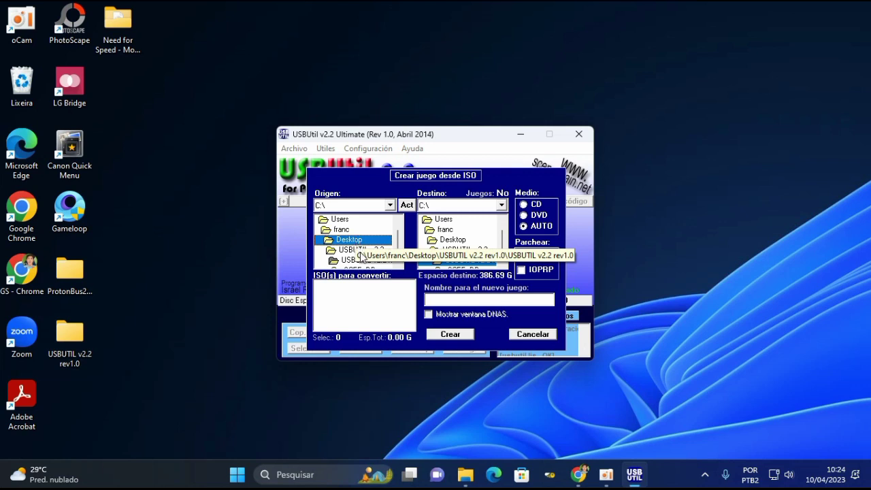
{"action": "scroll", "coordinate": [361, 256], "scroll_direction": "down", "scroll_amount": 1}
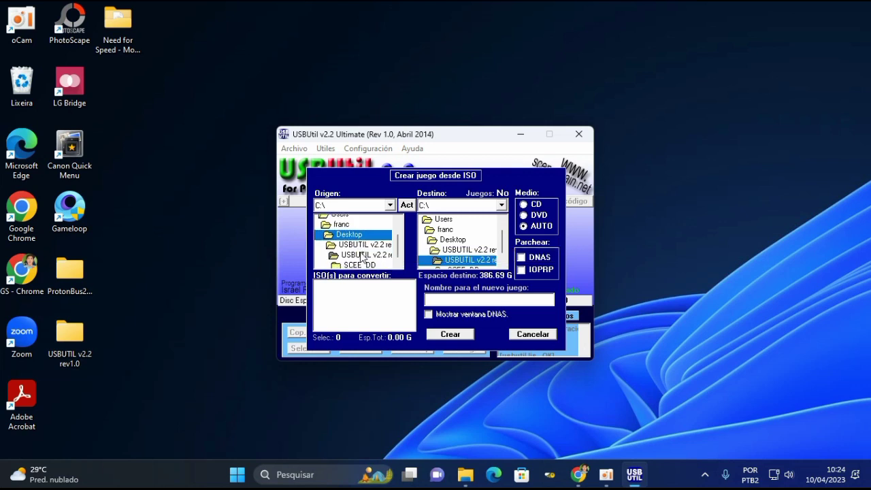
{"action": "scroll", "coordinate": [361, 256], "scroll_direction": "up", "scroll_amount": 2}
{"action": "scroll", "coordinate": [362, 256], "scroll_direction": "down", "scroll_amount": 2}
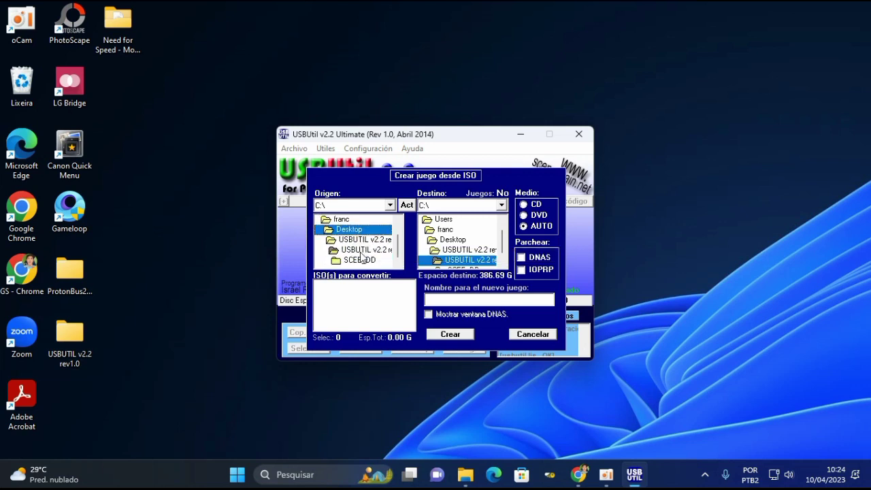
{"action": "scroll", "coordinate": [361, 256], "scroll_direction": "down", "scroll_amount": 1}
{"action": "scroll", "coordinate": [361, 255], "scroll_direction": "up", "scroll_amount": 1}
{"action": "double_click", "coordinate": [350, 230]}
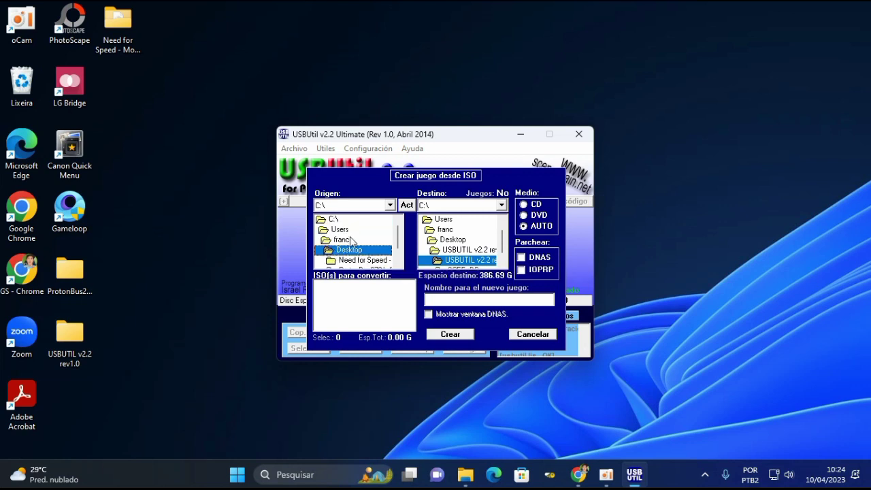
Open the Need for Speed - Most Wanted folder as the source and select its ISO for conversion.
{"action": "scroll", "coordinate": [354, 253], "scroll_direction": "down", "scroll_amount": 1}
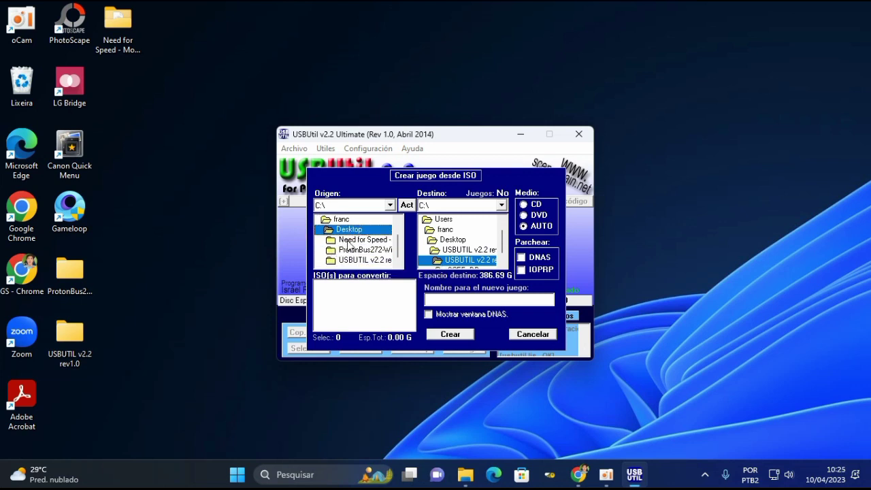
{"action": "double_click", "coordinate": [348, 241]}
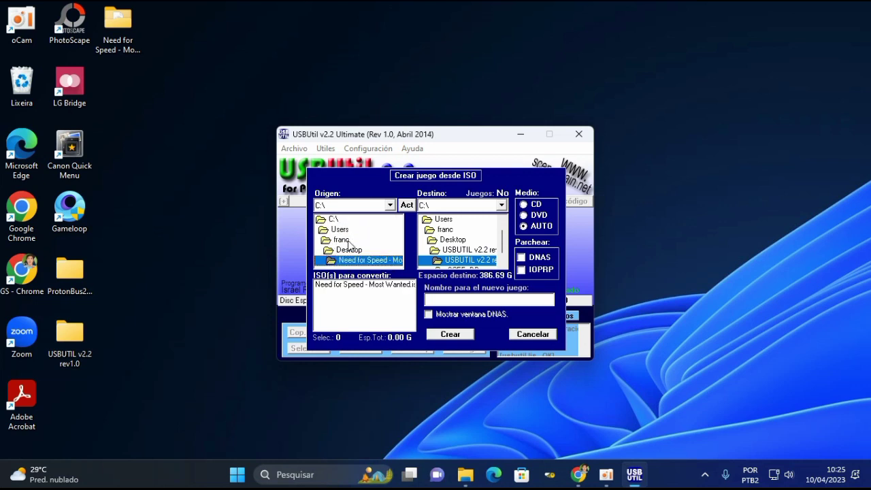
{"action": "left_click", "coordinate": [327, 288]}
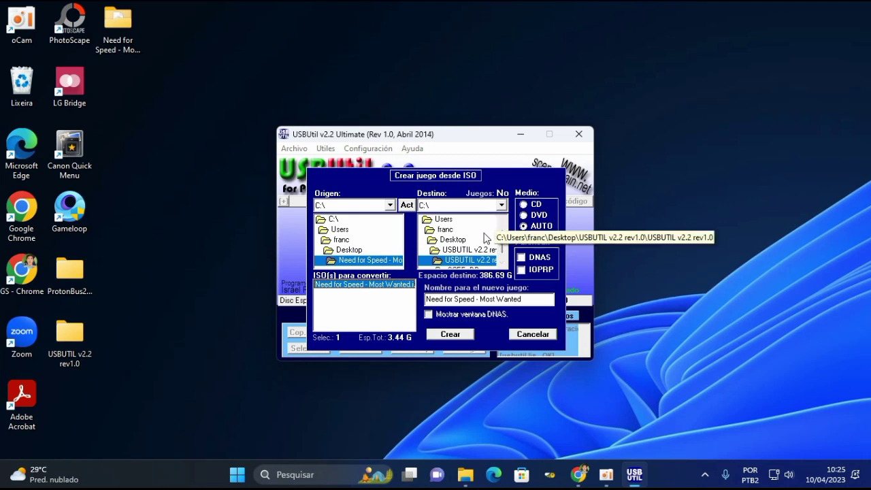
Check the USB drive's letter under Este Computador in File Explorer, and return to USBUtil.
{"action": "left_click", "coordinate": [502, 205]}
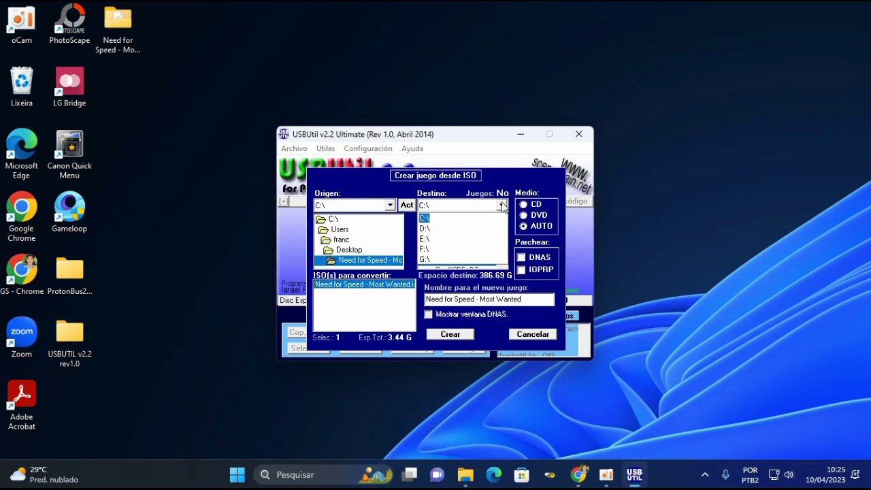
{"action": "left_click", "coordinate": [463, 480]}
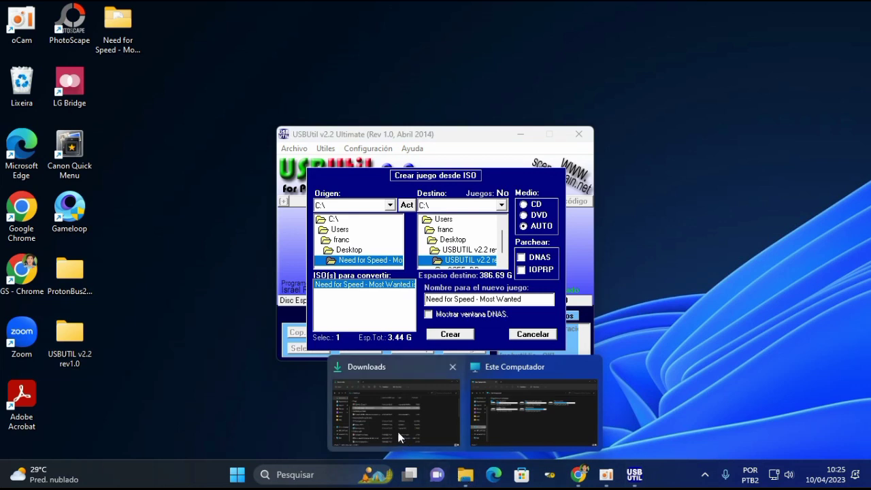
{"action": "left_click", "coordinate": [508, 419]}
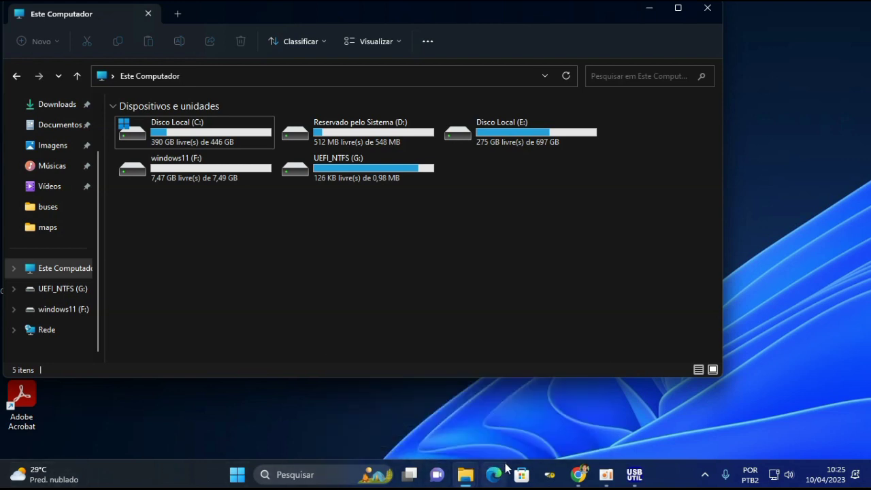
{"action": "left_click", "coordinate": [634, 474]}
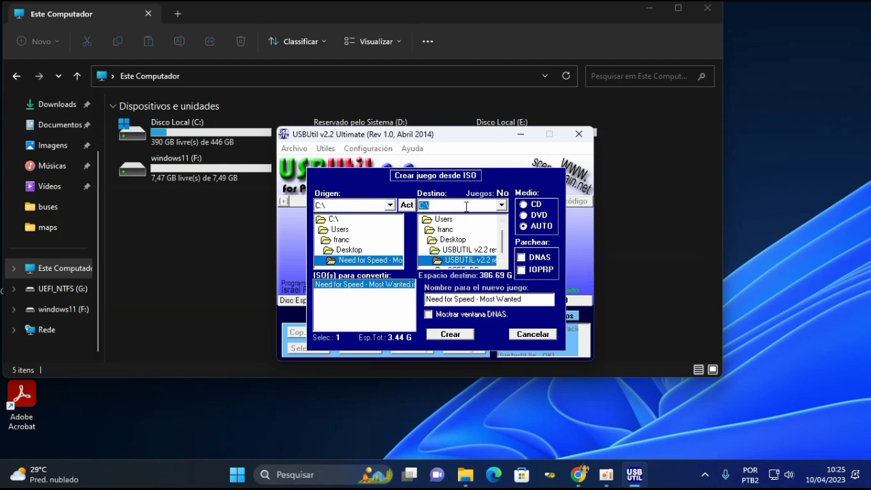
Set the destination (Destino) drive to F:\, create the game there, and close the finished progress dialog.
{"action": "left_click", "coordinate": [502, 205]}
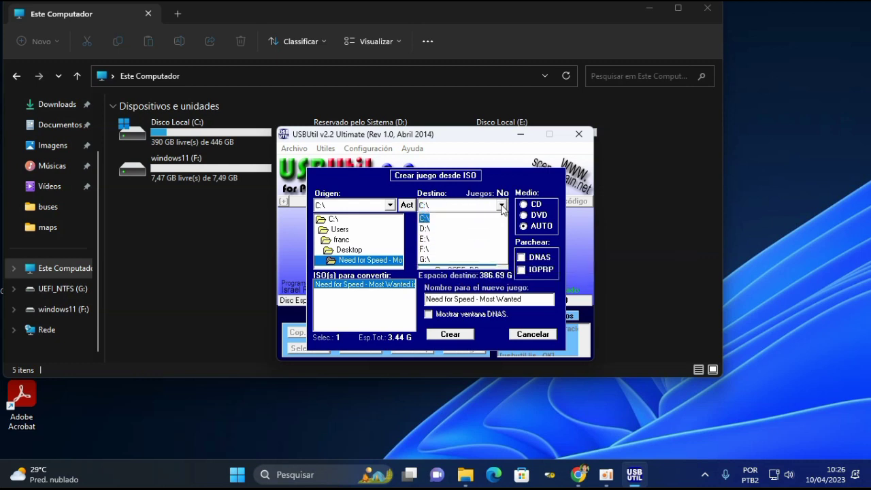
{"action": "left_click", "coordinate": [428, 249]}
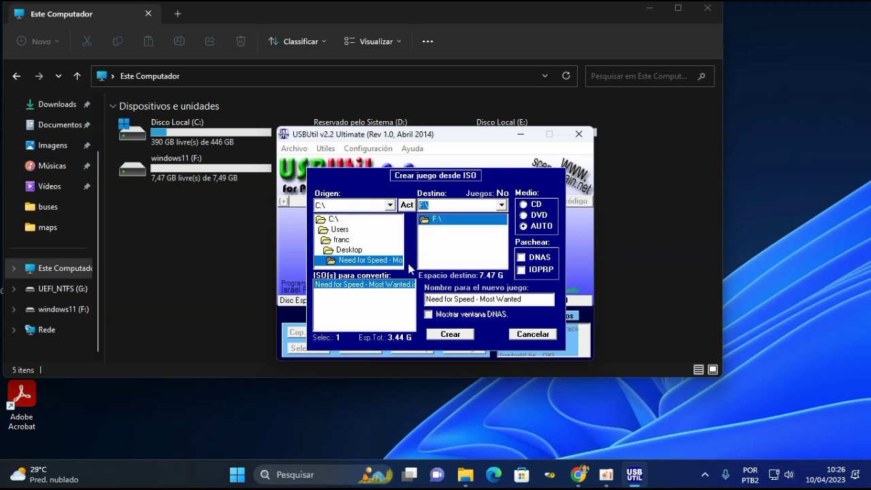
{"action": "left_click", "coordinate": [451, 334]}
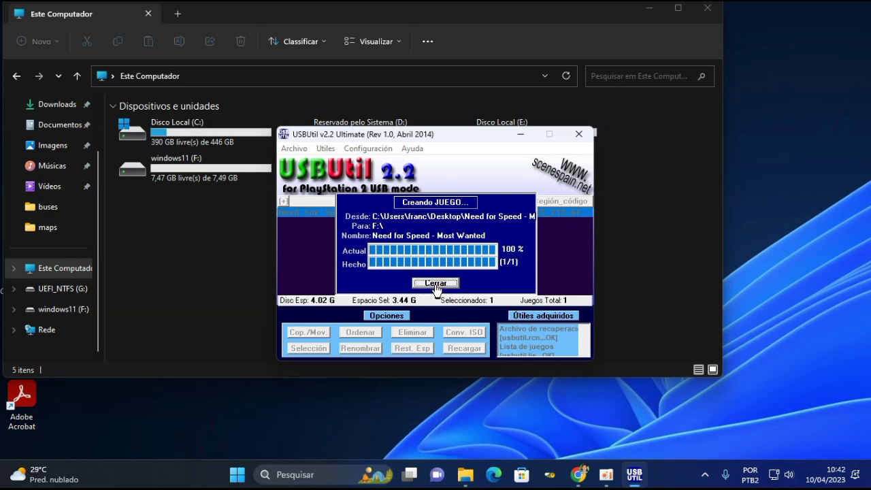
{"action": "left_click", "coordinate": [436, 285]}
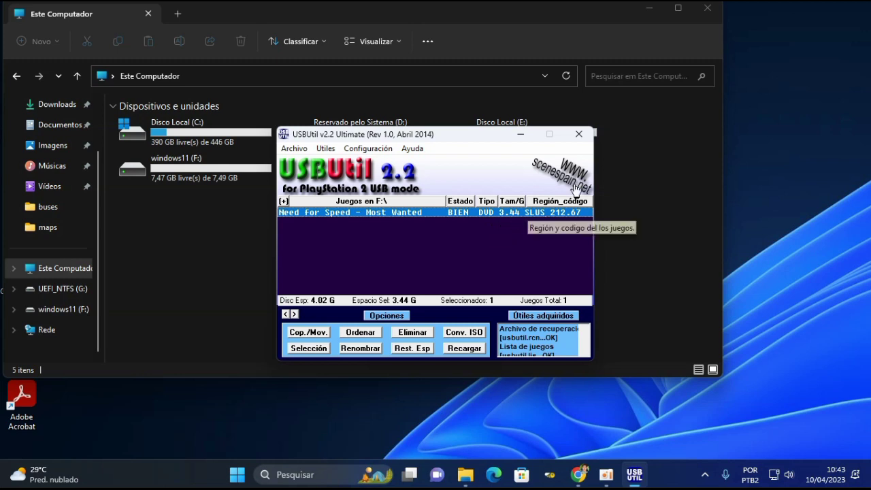
Close USBUtil and the Este Computador window, and open the windows11 (F:) drive in File Explorer to inspect the created game files.
{"action": "left_click", "coordinate": [579, 136]}
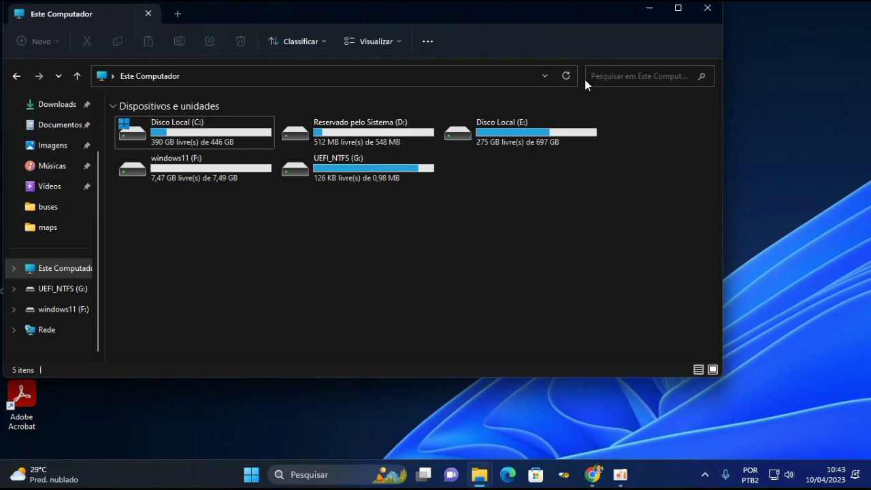
{"action": "left_click", "coordinate": [706, 10]}
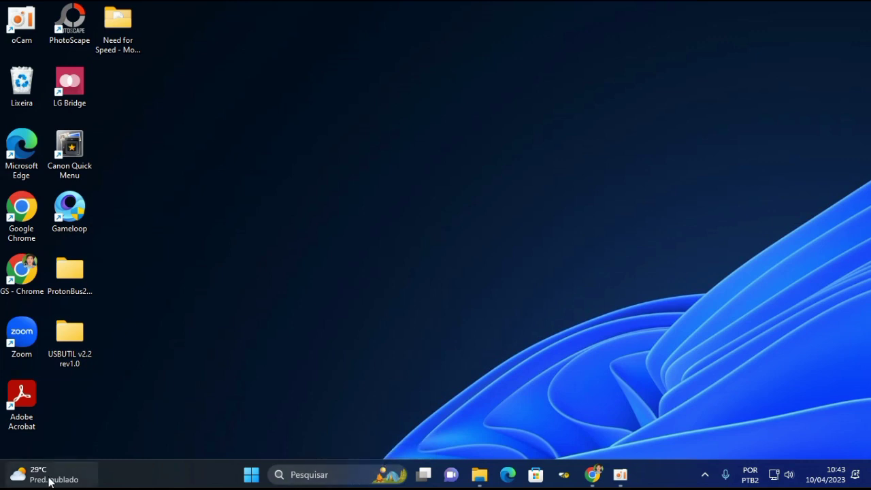
{"action": "left_click", "coordinate": [479, 474]}
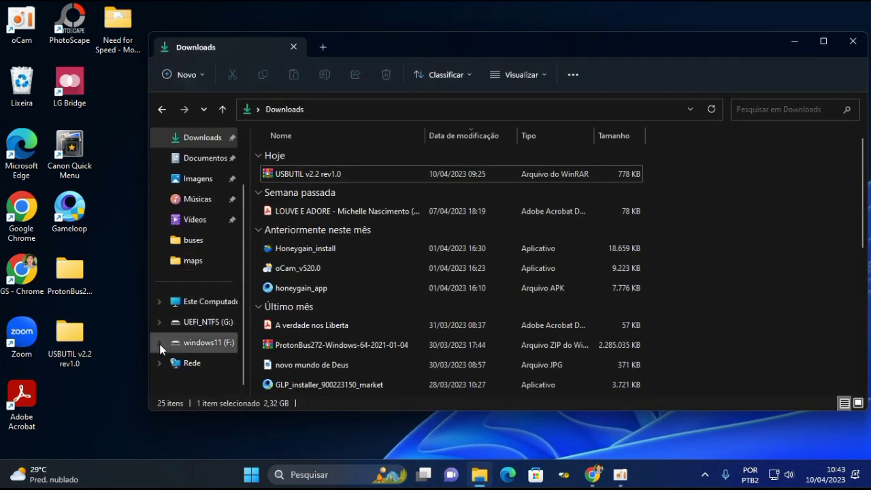
{"action": "left_click", "coordinate": [202, 304]}
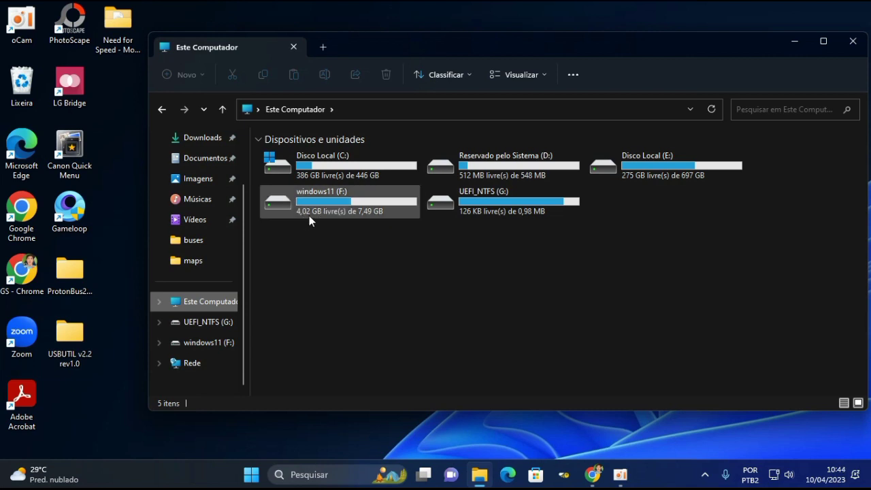
{"action": "double_click", "coordinate": [352, 216]}
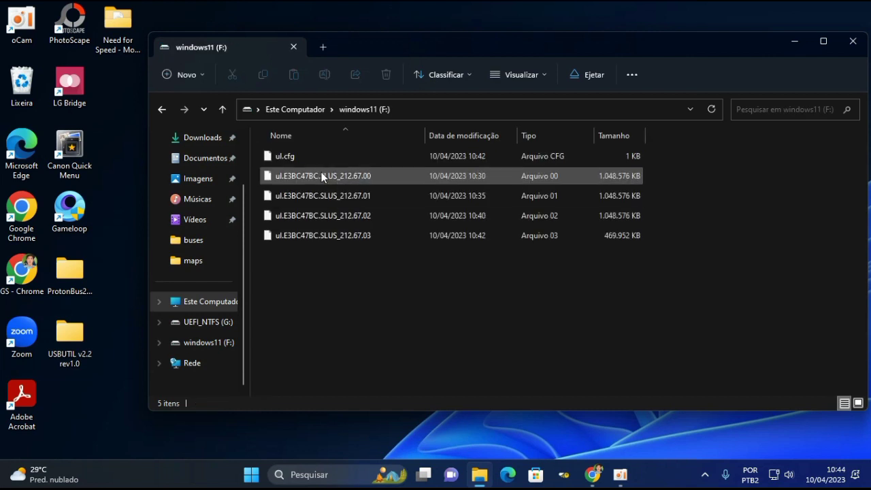